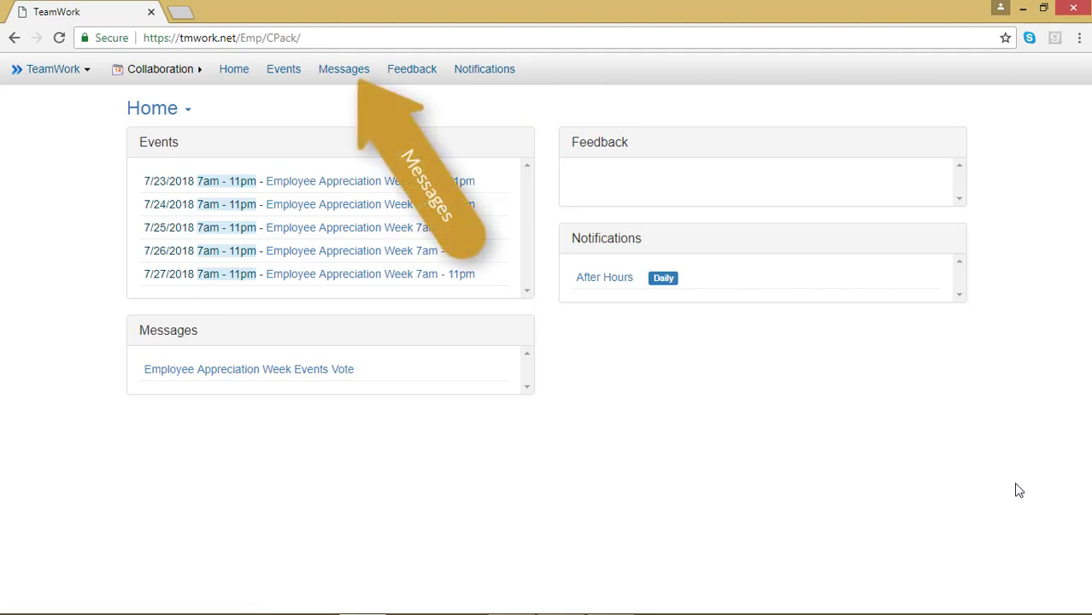
- Read the Employee Appreciation Week Events Vote message and the Glutton Free Food Options message in Messages
click(345, 69)
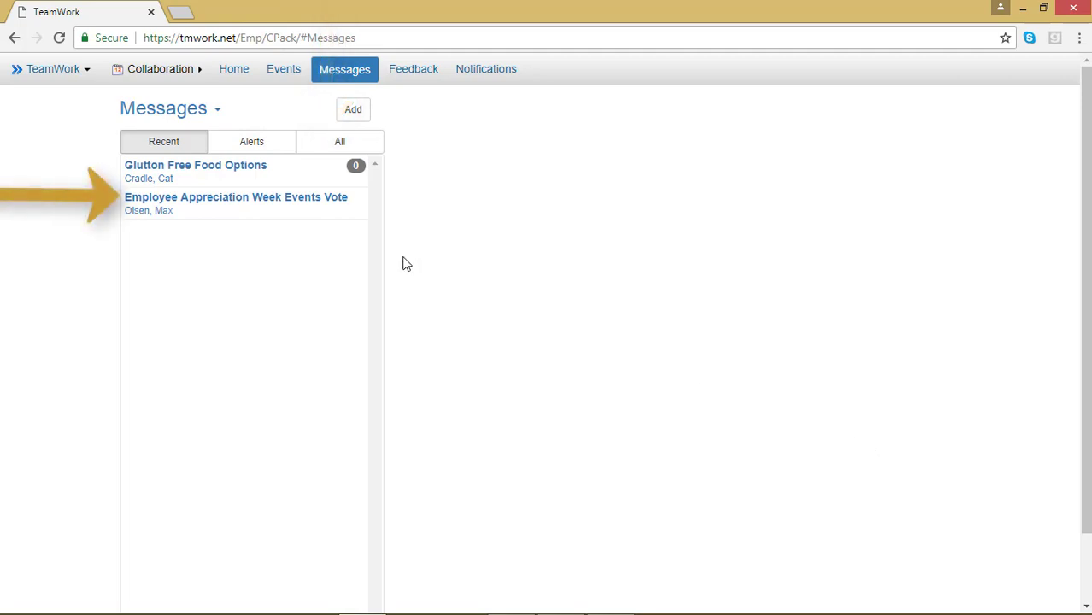
click(259, 198)
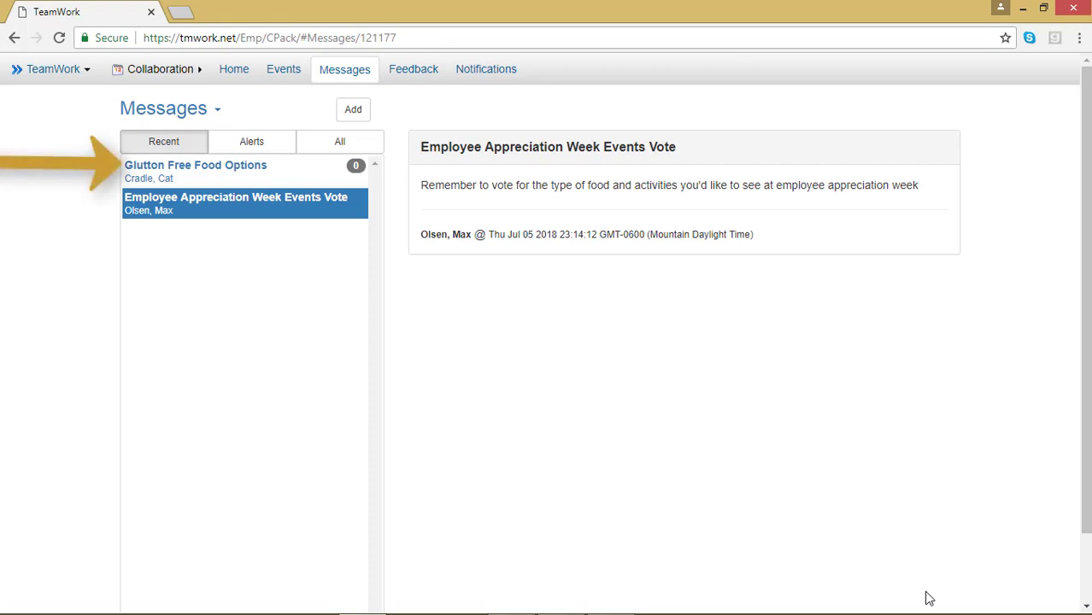
click(159, 176)
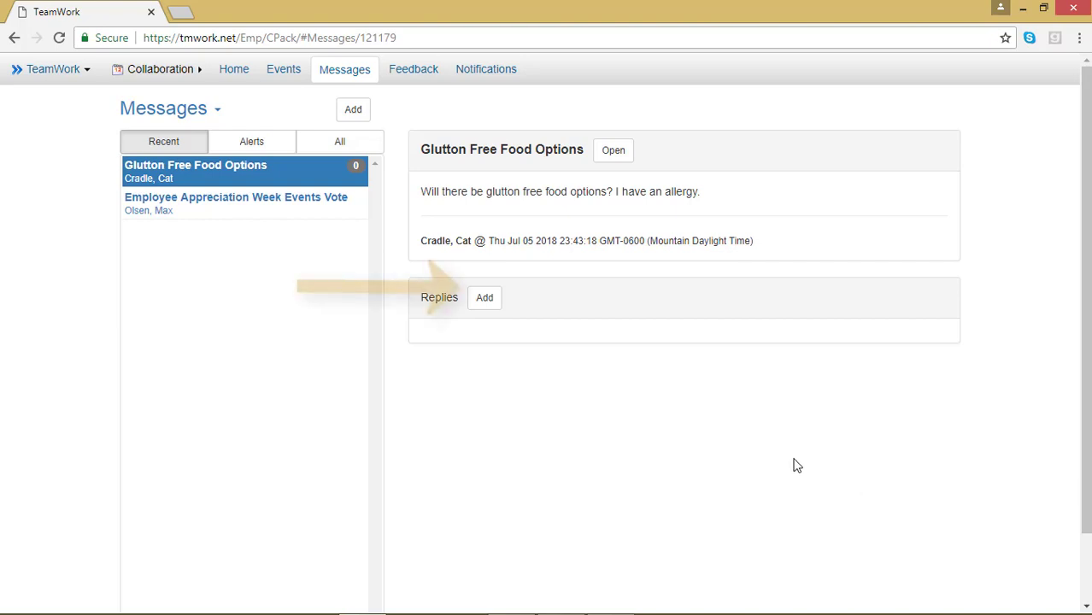
- Add and save the reply "Yes there will be glutton free options" to the Glutton Free Food Options message
click(482, 300)
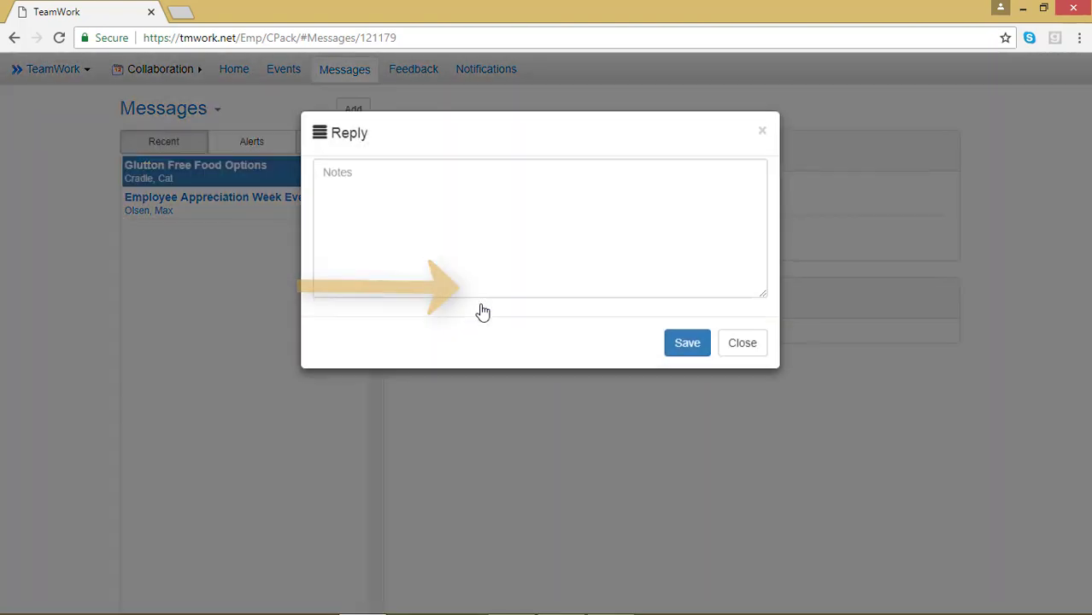
click(457, 247)
text(Yes ther)
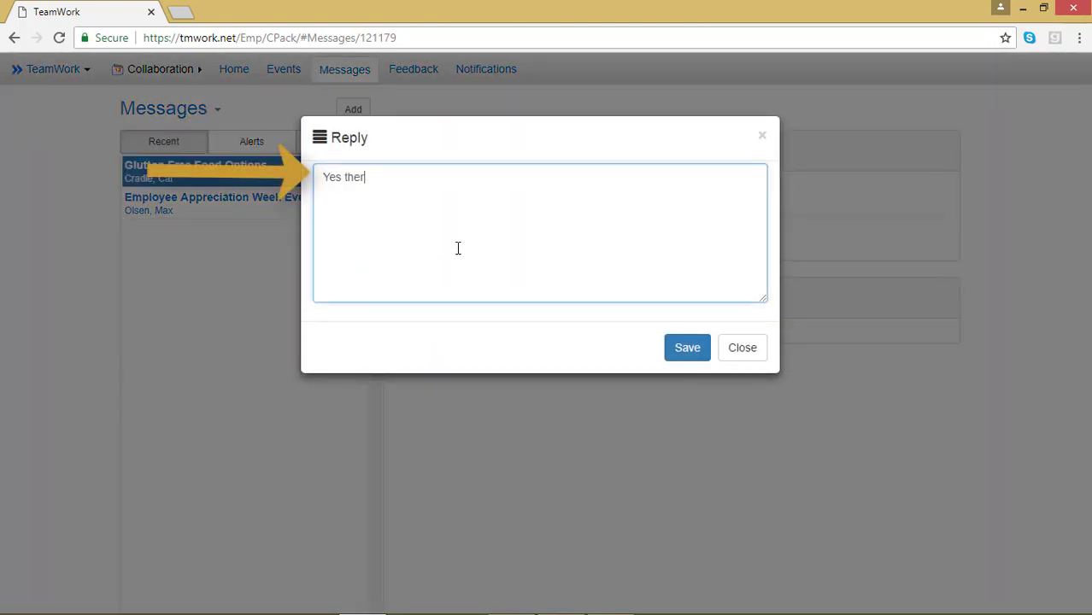
text(e will be glutton )
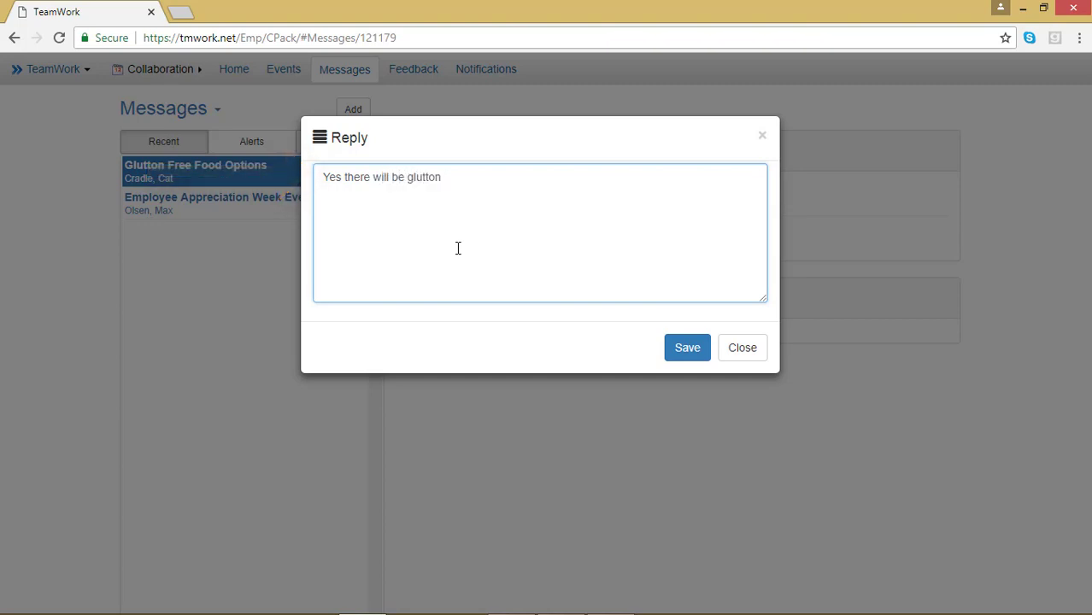
text(free options)
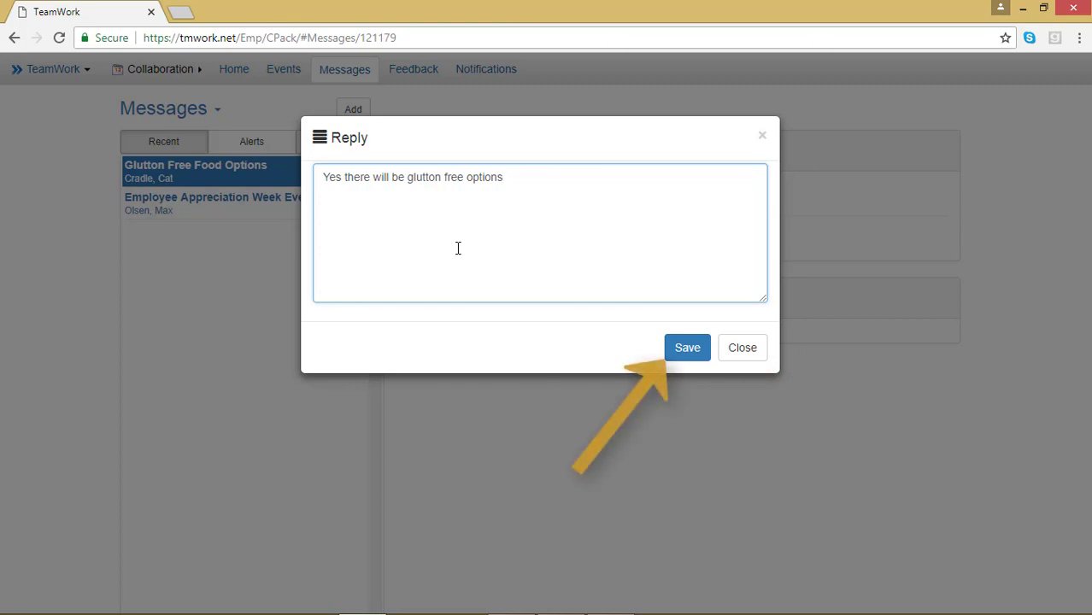
click(684, 346)
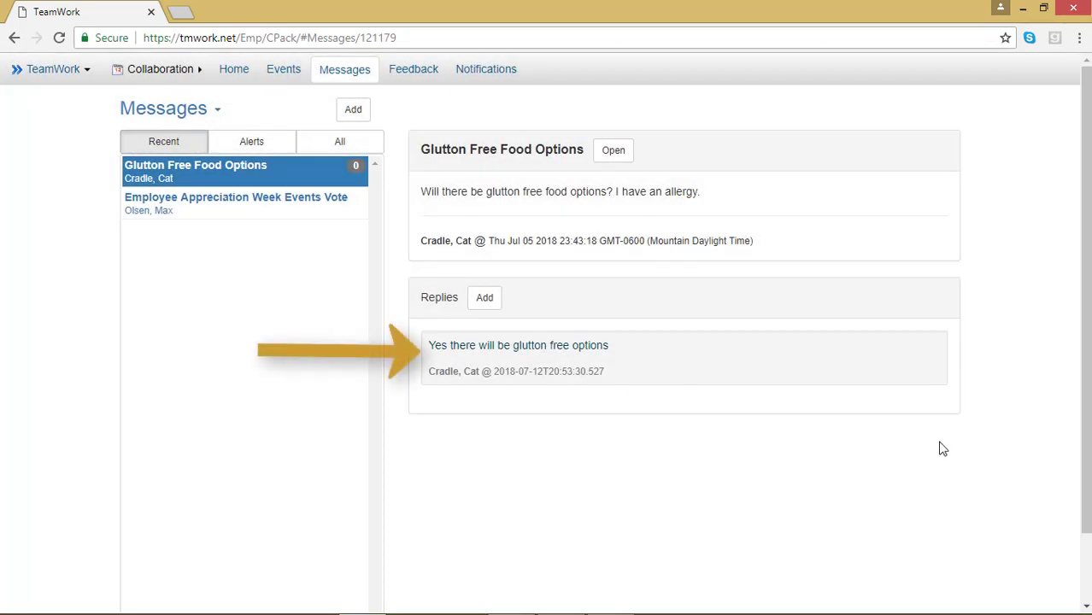
- Show all messages and start a new message with the effective start date 7/13/2018
click(339, 146)
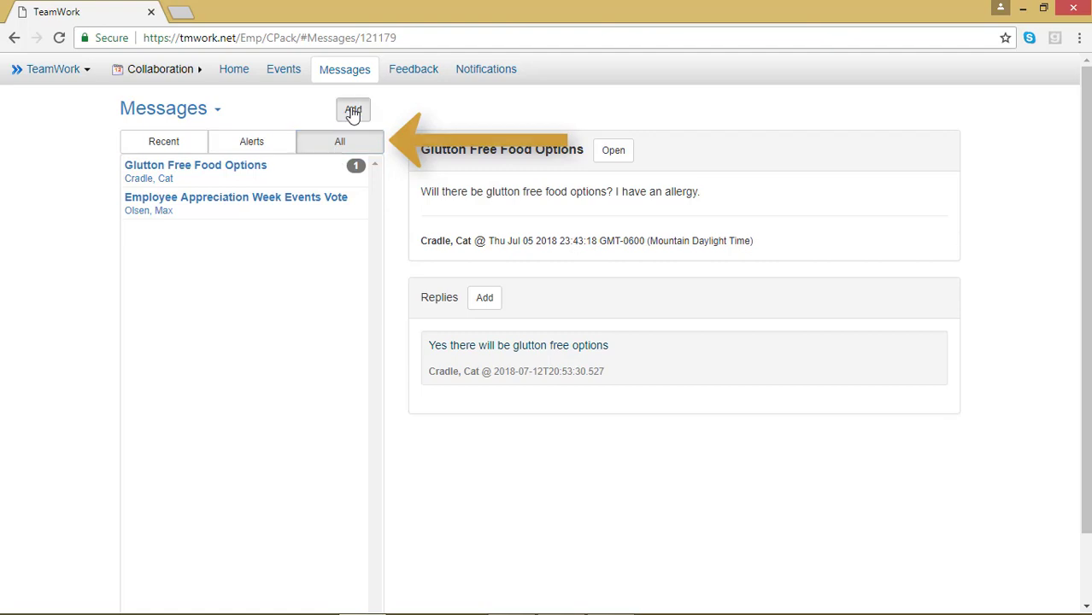
click(352, 110)
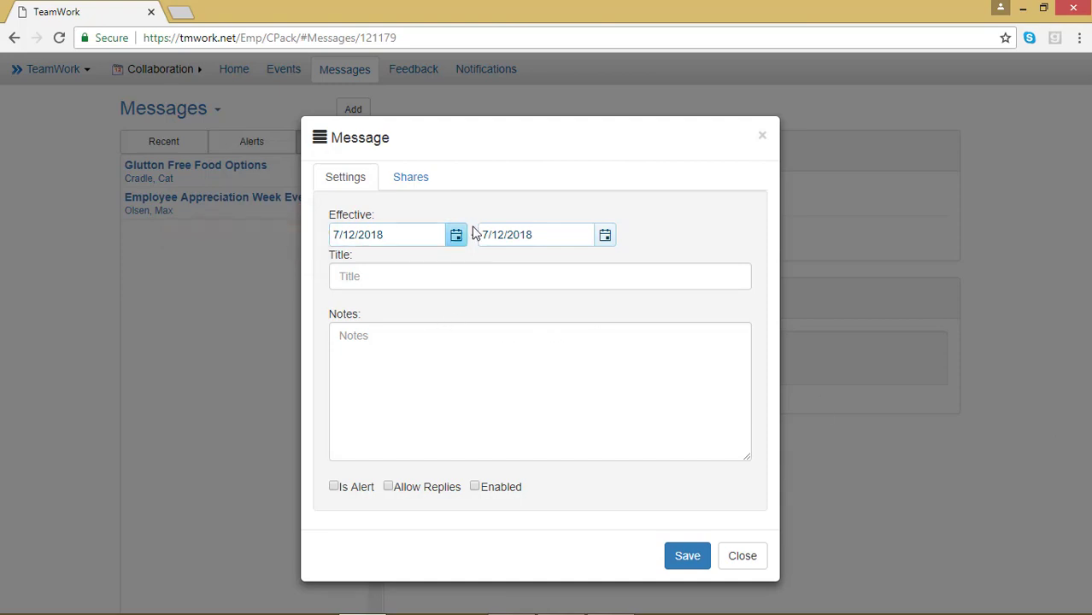
click(462, 238)
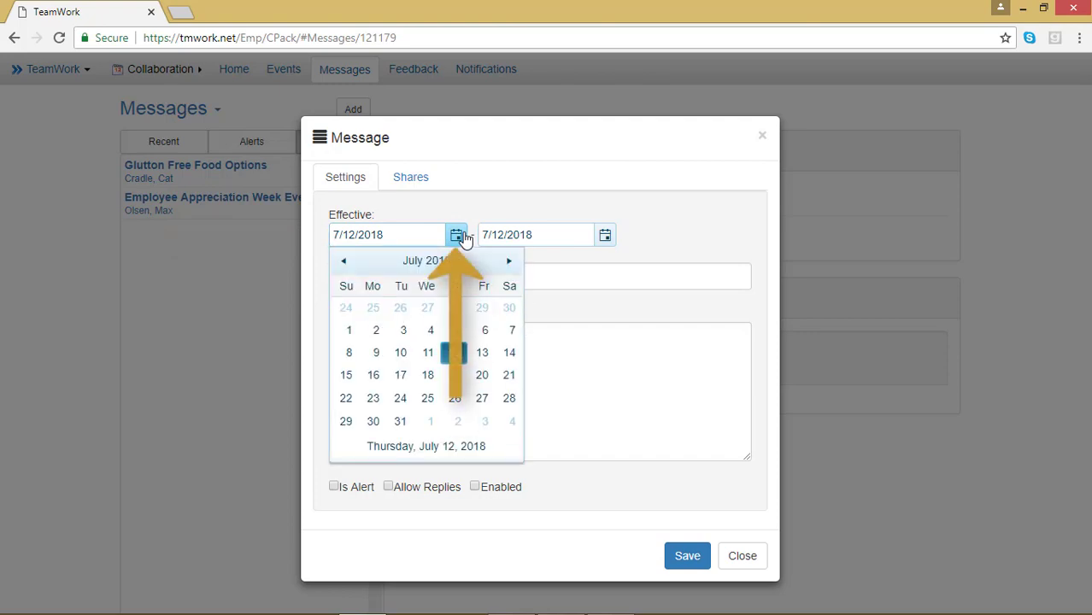
click(483, 352)
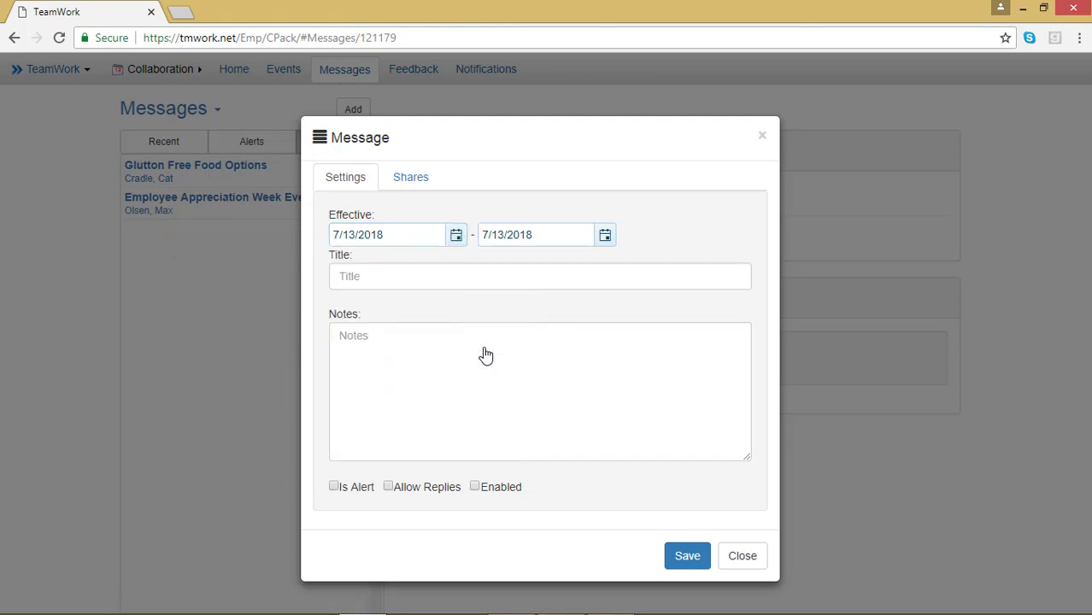
- Title the message "Vegetarian Options" and enter the note "Will there be vegetarian options too?"
click(436, 278)
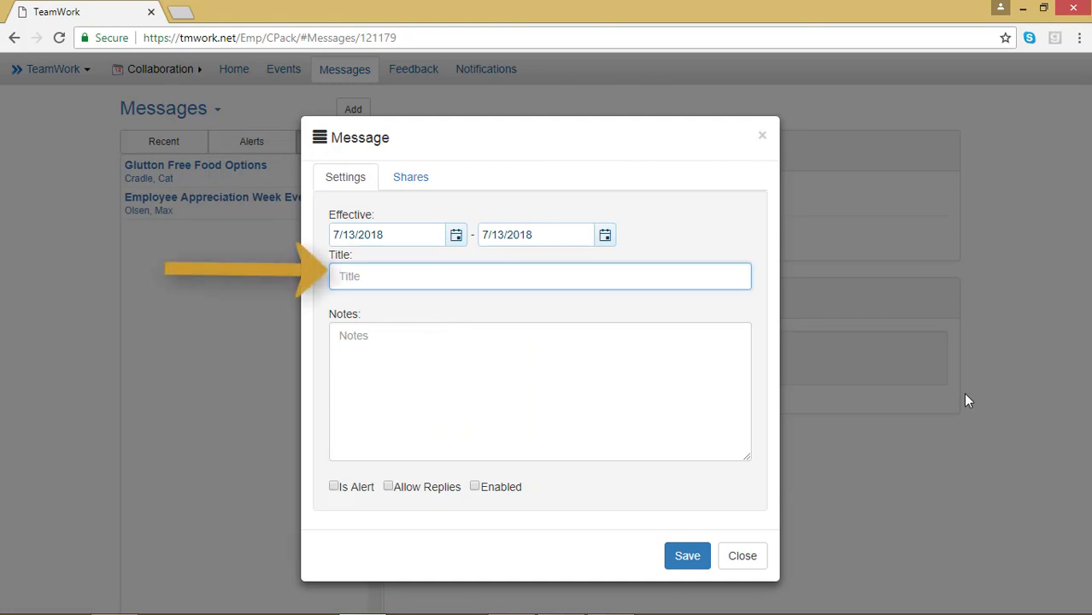
text(Vegetarian Options)
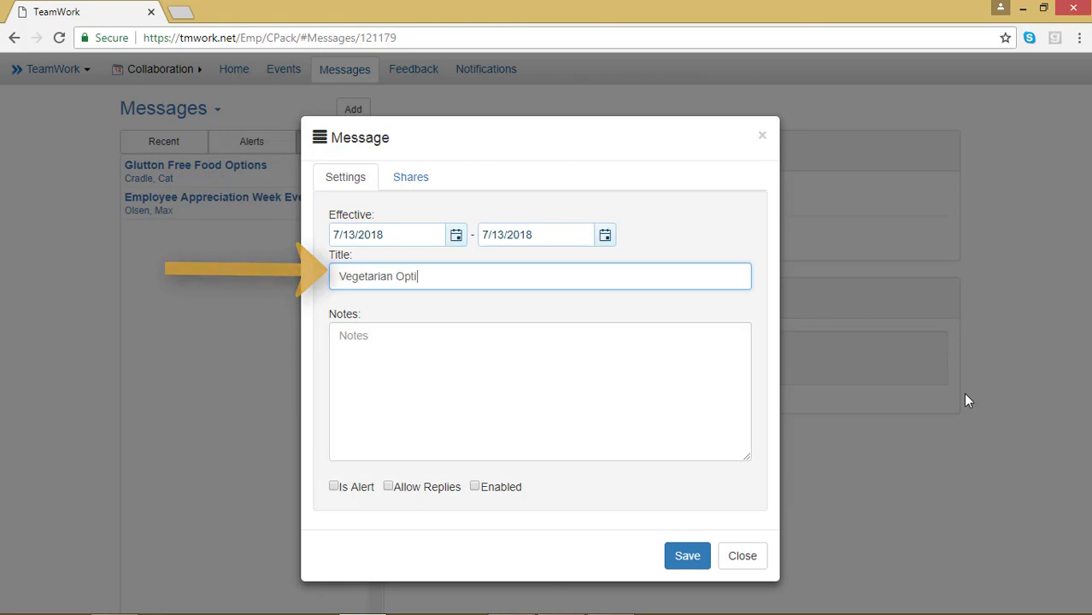
click(717, 375)
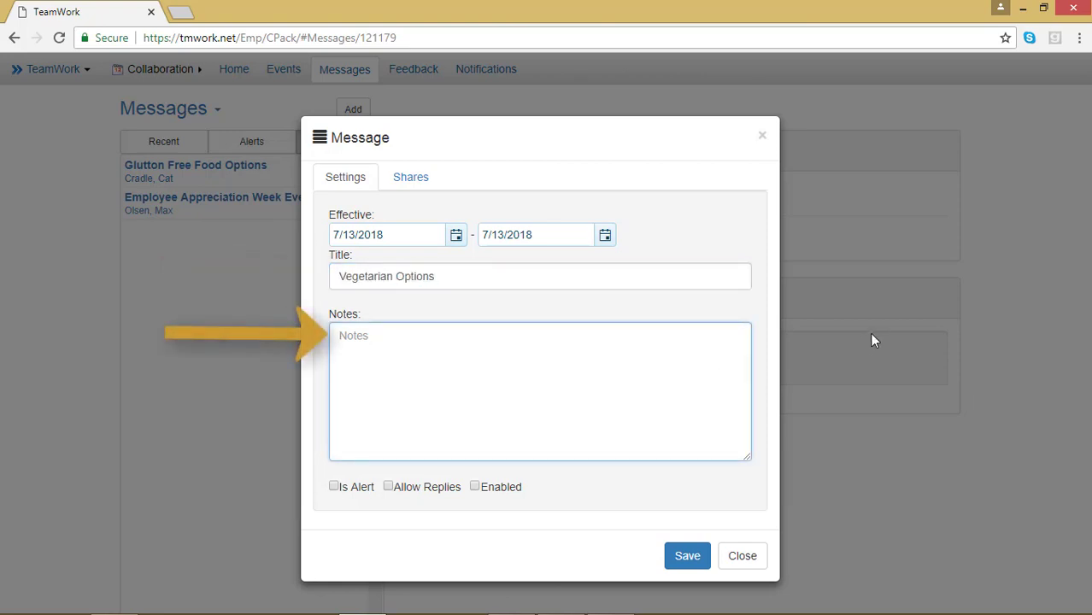
text(Will )
text(be)
key(BackSpace)
key(BackSpace)
key(BackSpace)
text(there be vegetario)
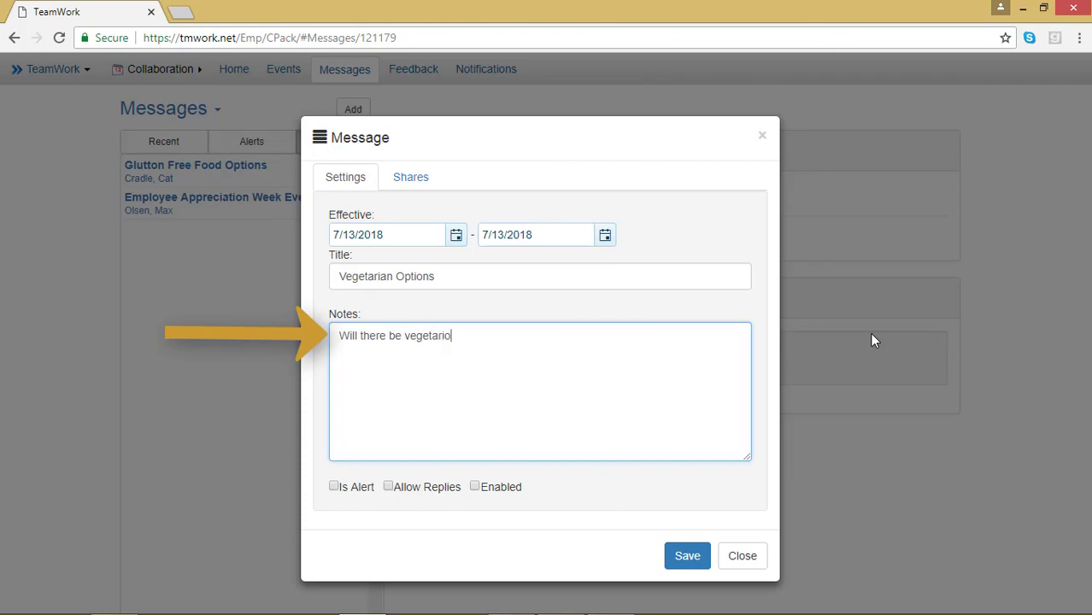
key(BackSpace)
text(an options too?)
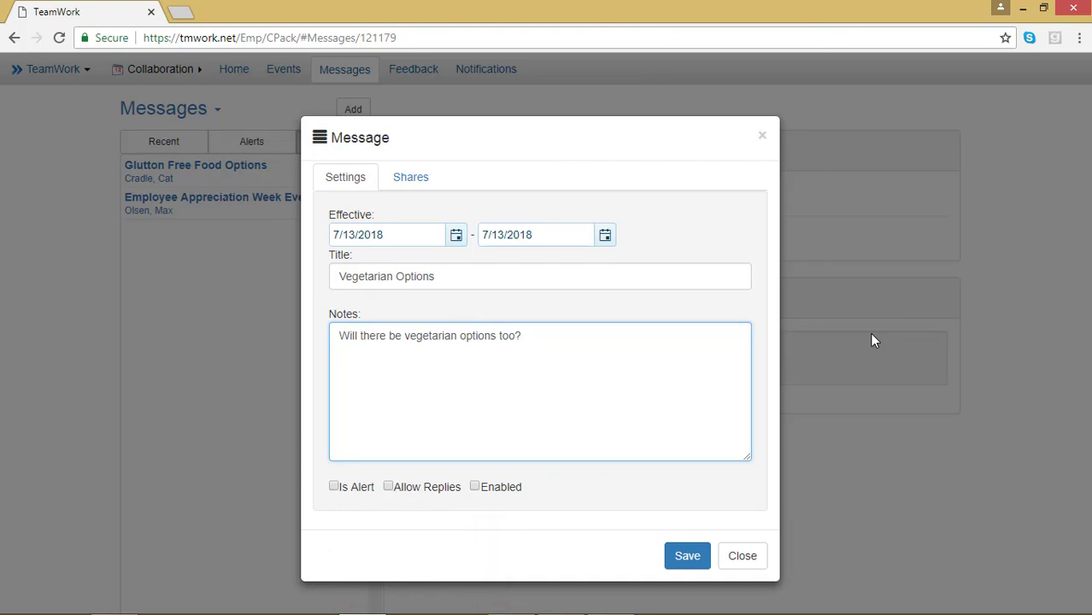
- Allow replies on the Vegetarian Options message, enable it, and save it
click(389, 486)
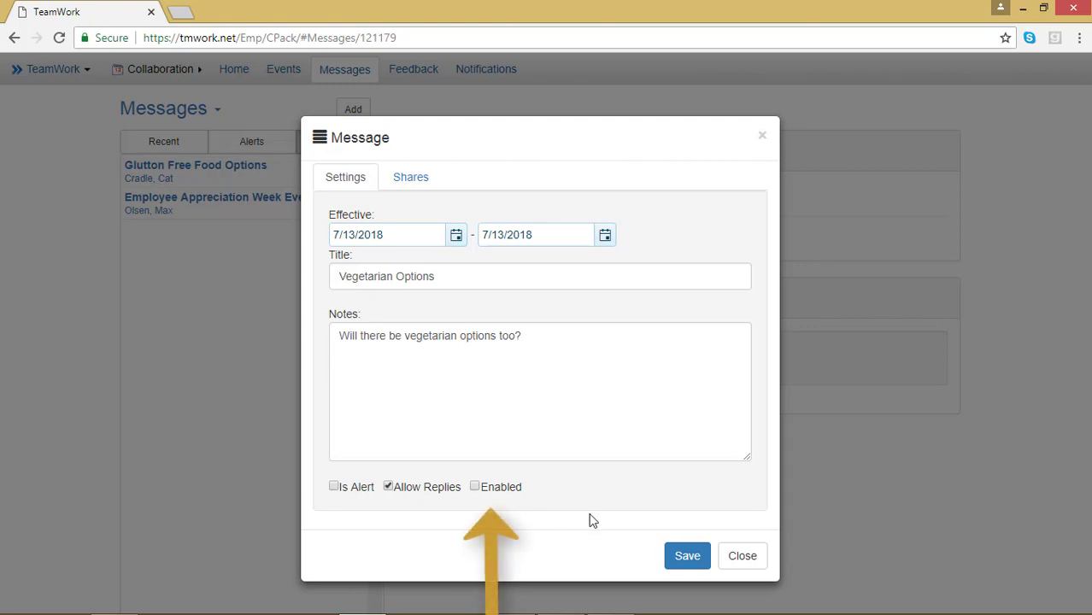
click(474, 486)
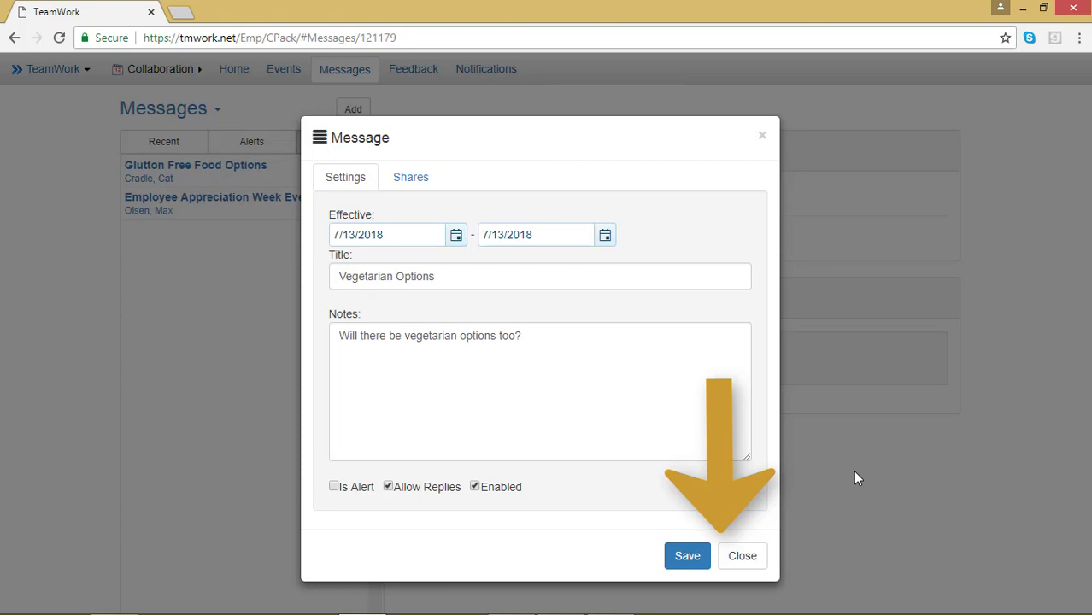
click(689, 556)
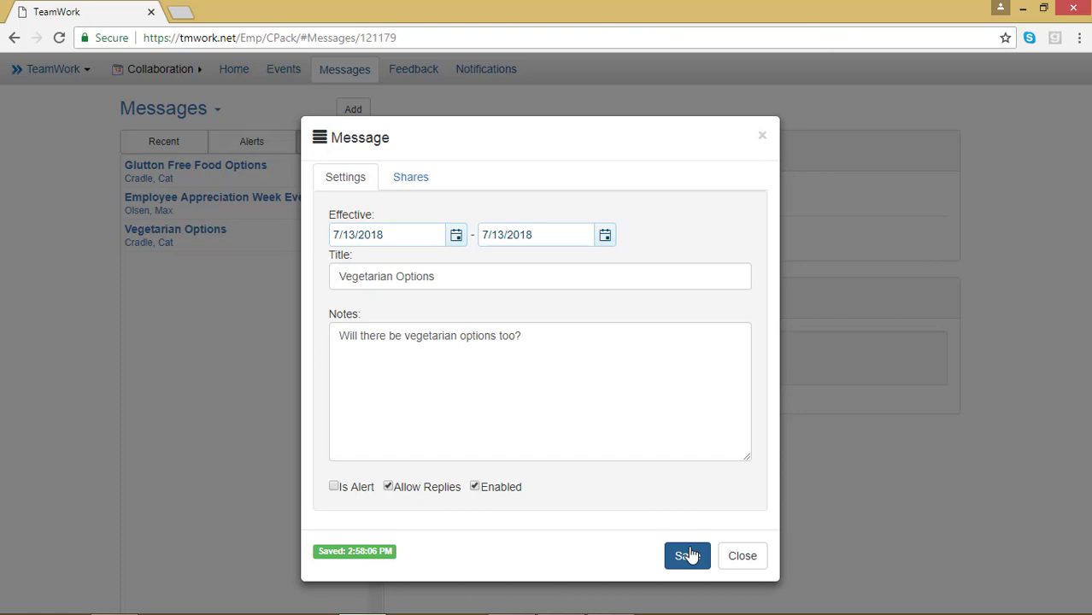
- List the possible shares for the message by Location with Any
click(414, 175)
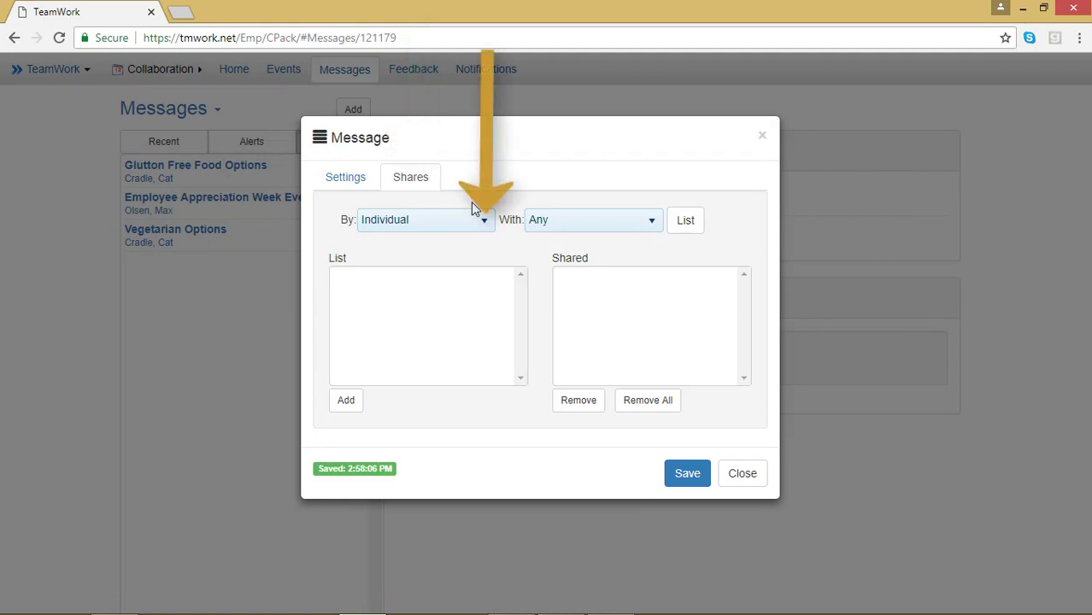
click(483, 228)
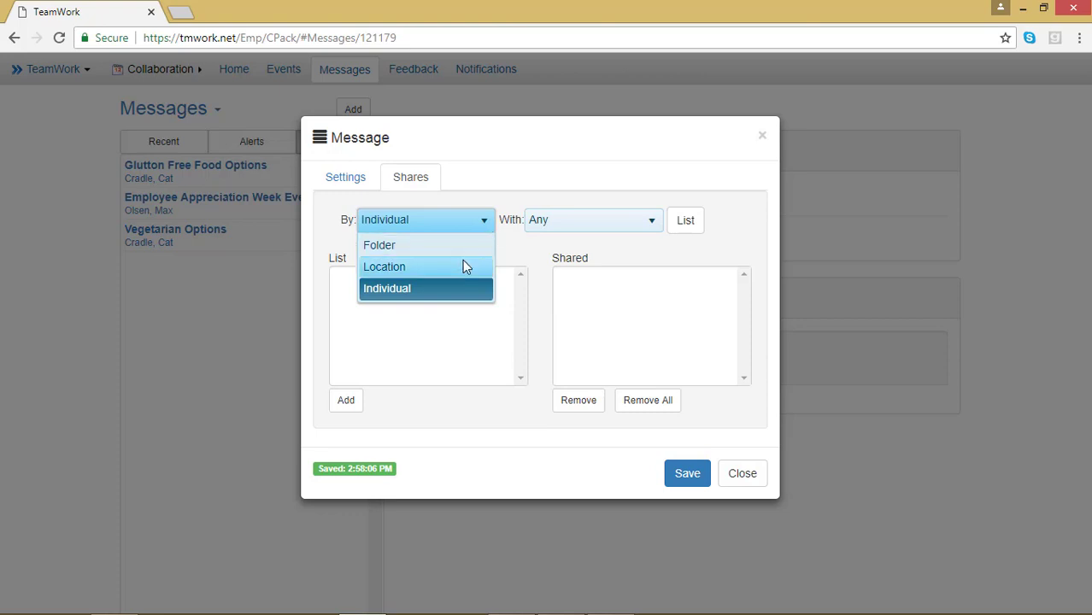
click(463, 266)
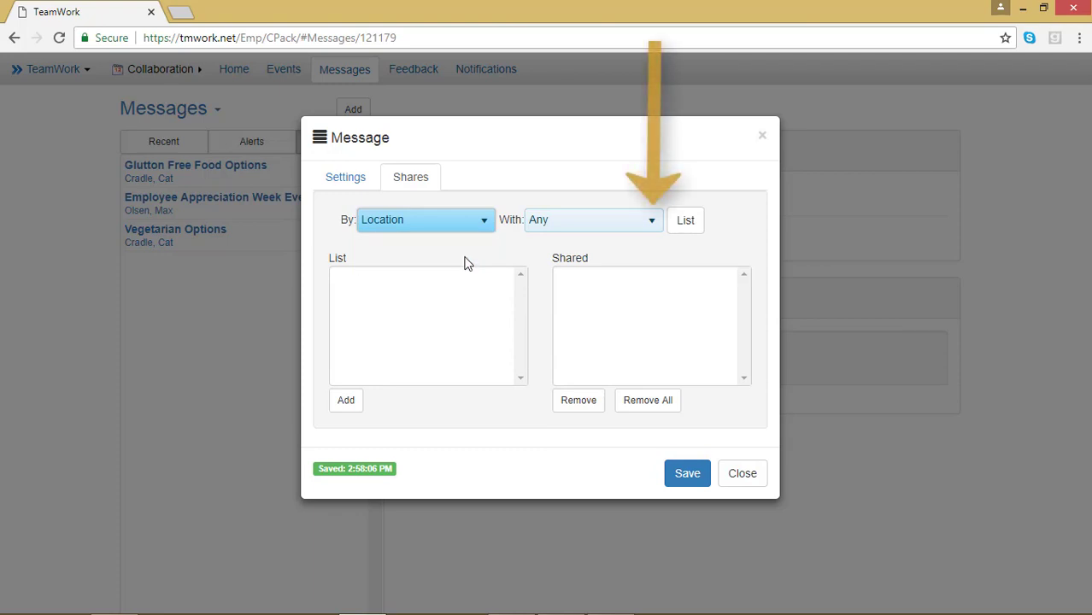
click(654, 222)
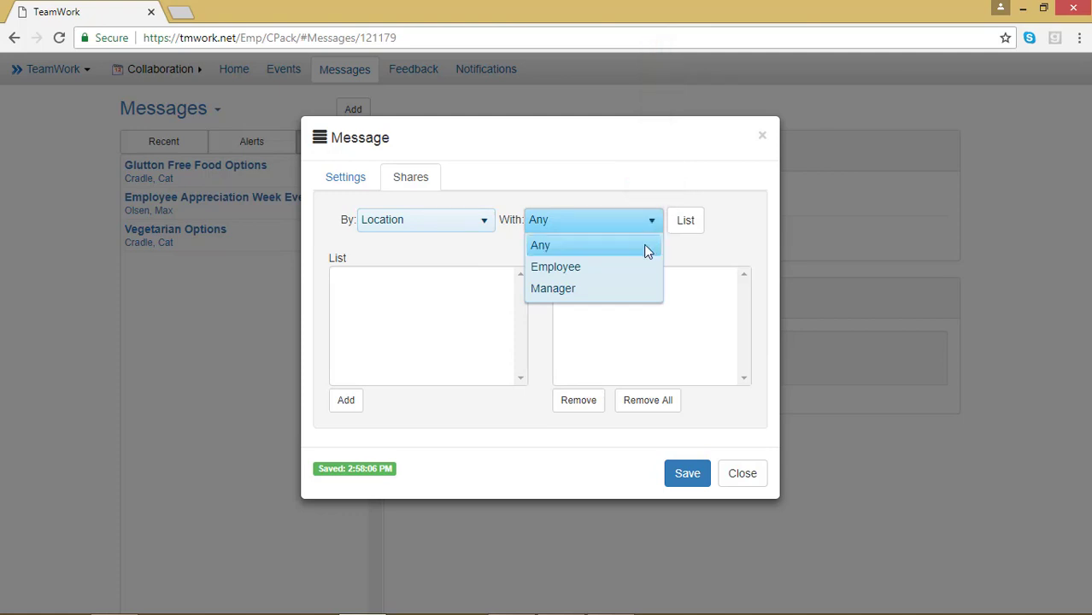
click(647, 250)
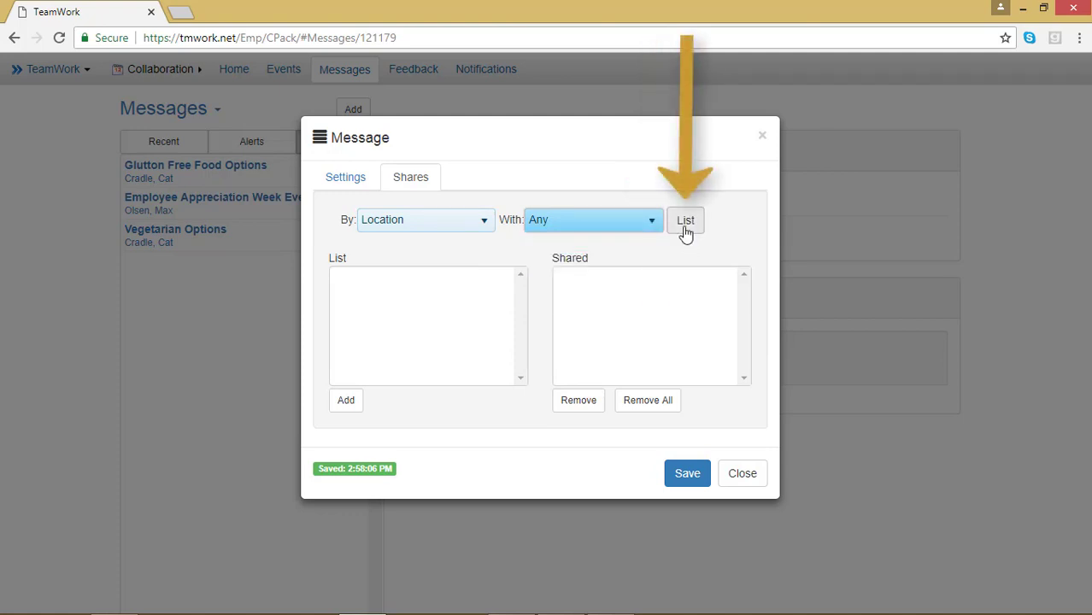
click(686, 222)
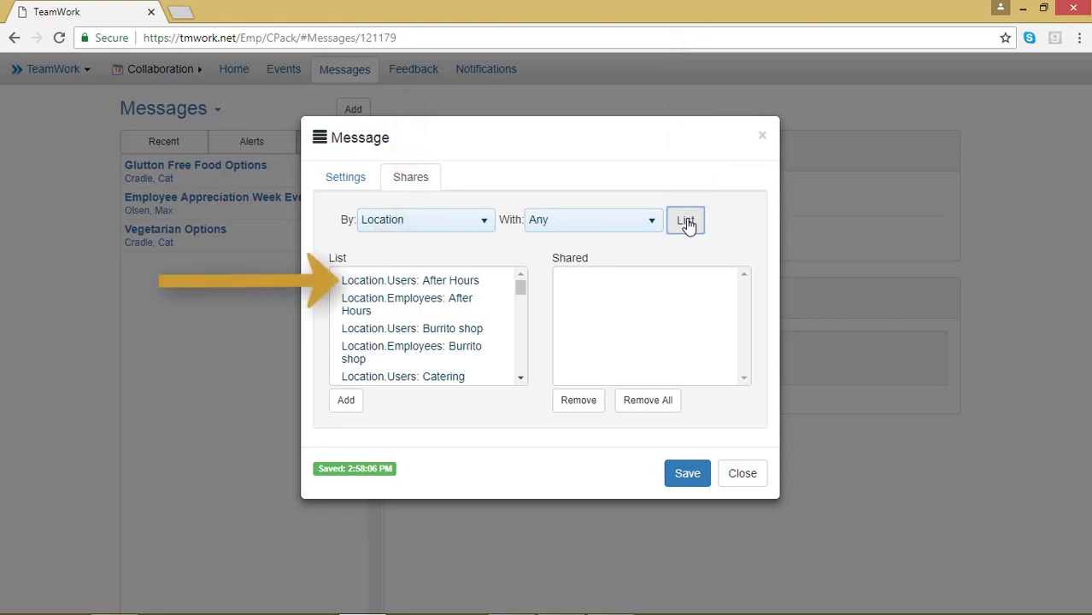
- Share the message with Location.Users: After Hours and remove that share again
click(445, 281)
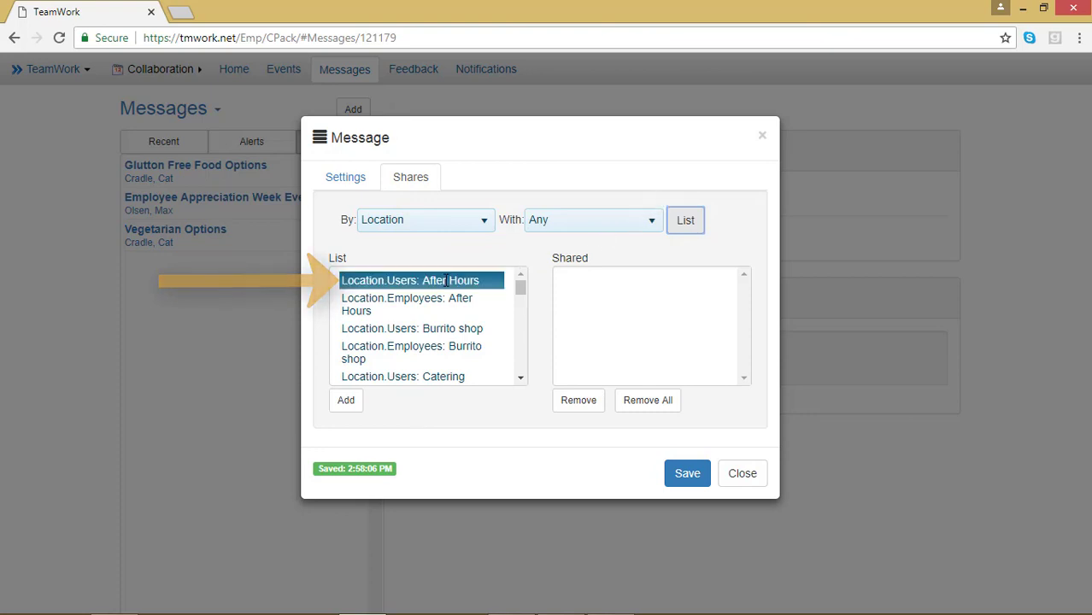
click(346, 401)
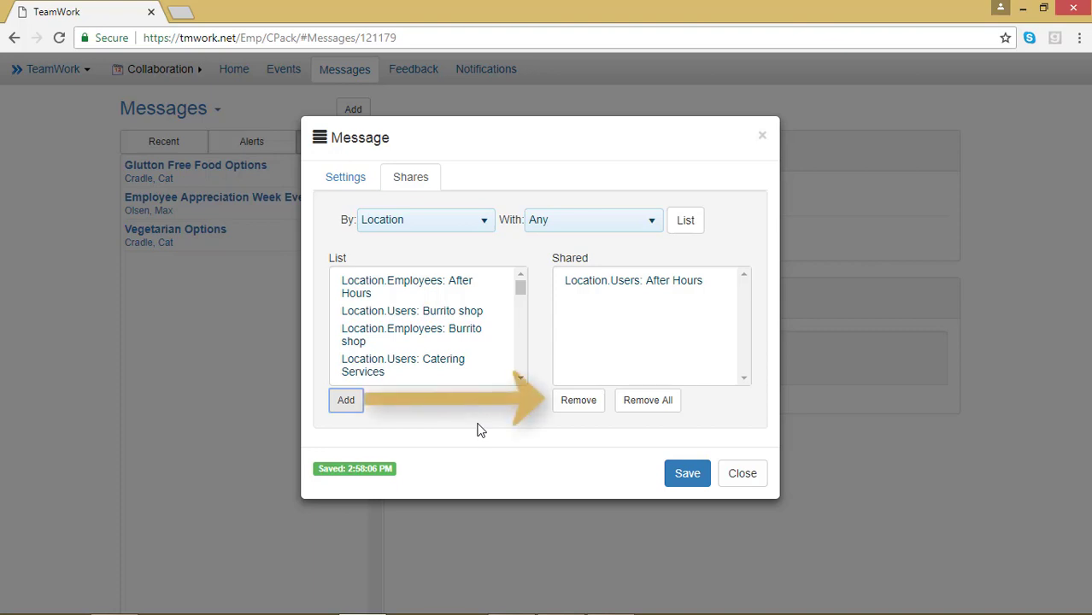
click(594, 282)
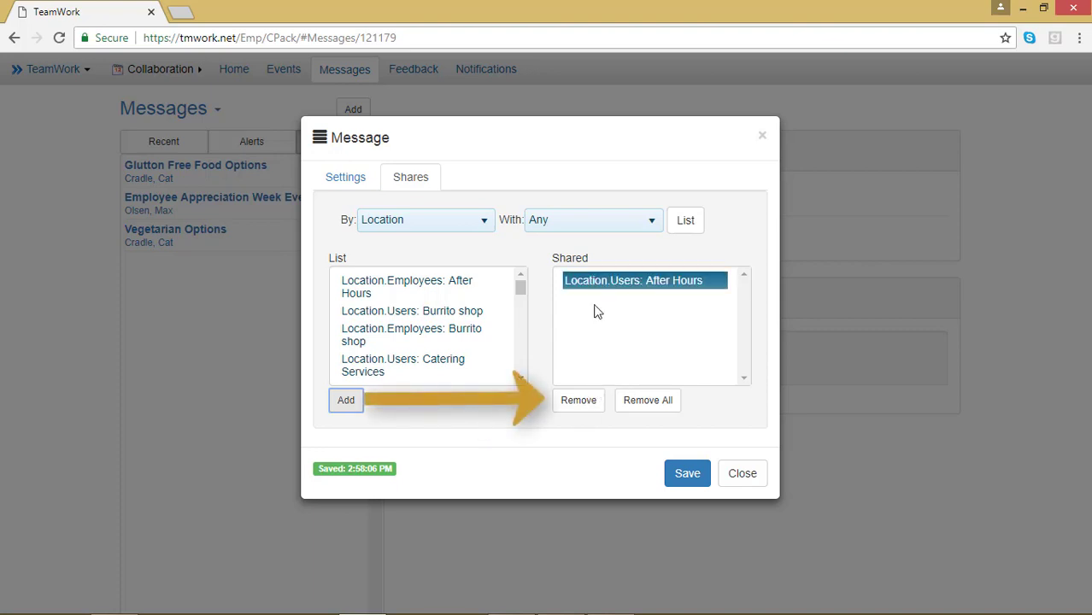
click(584, 402)
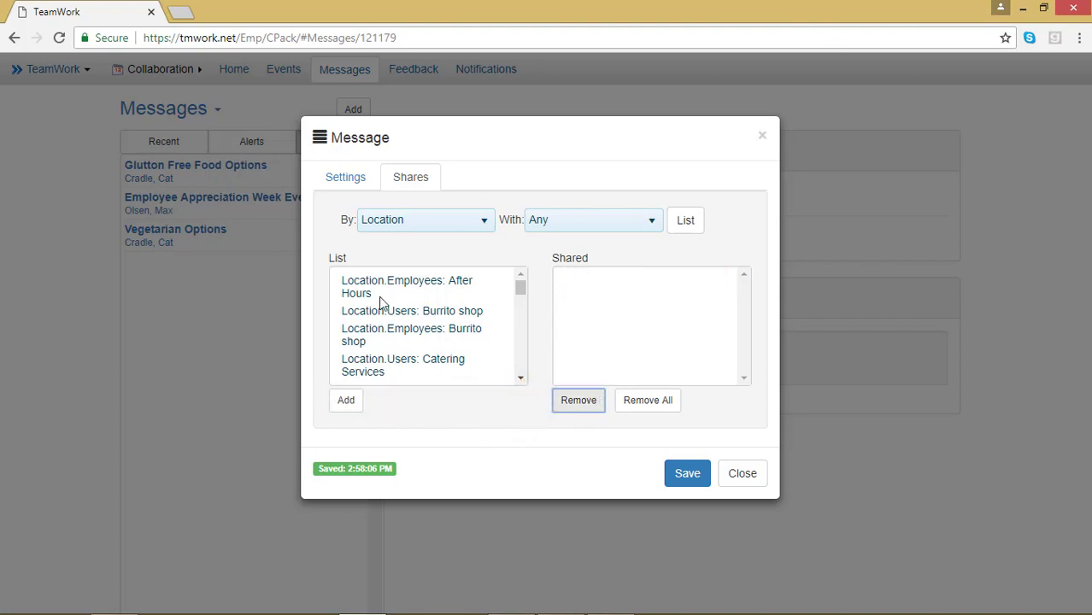
- Share the message with all entries from Location.Employees: After Hours to Location.Employees: Student Union, and remove all shares again
click(346, 282)
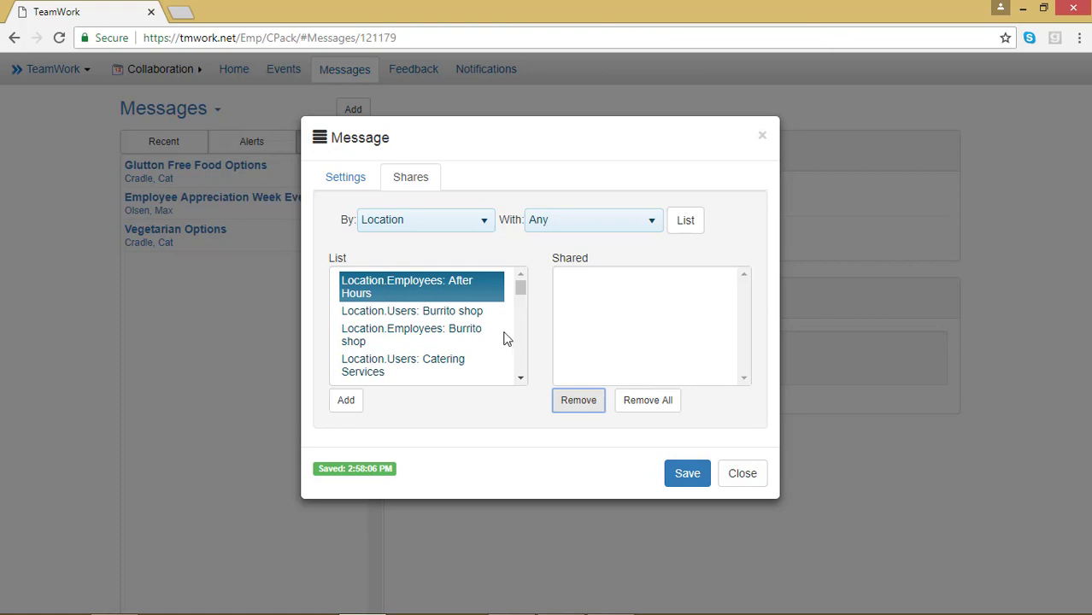
drag(519, 290, 482, 389)
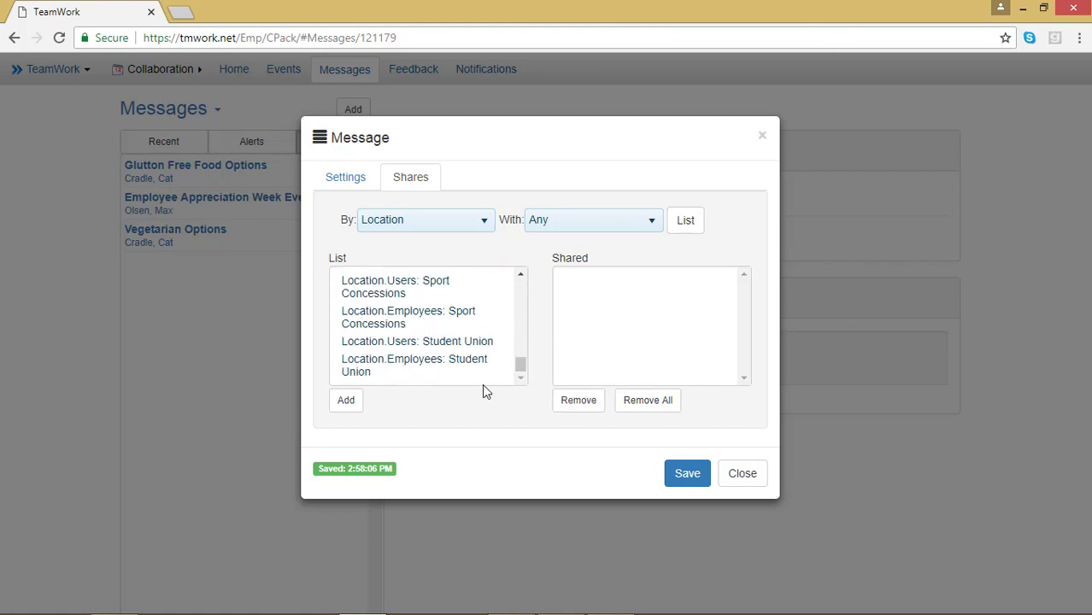
shift+click(441, 364)
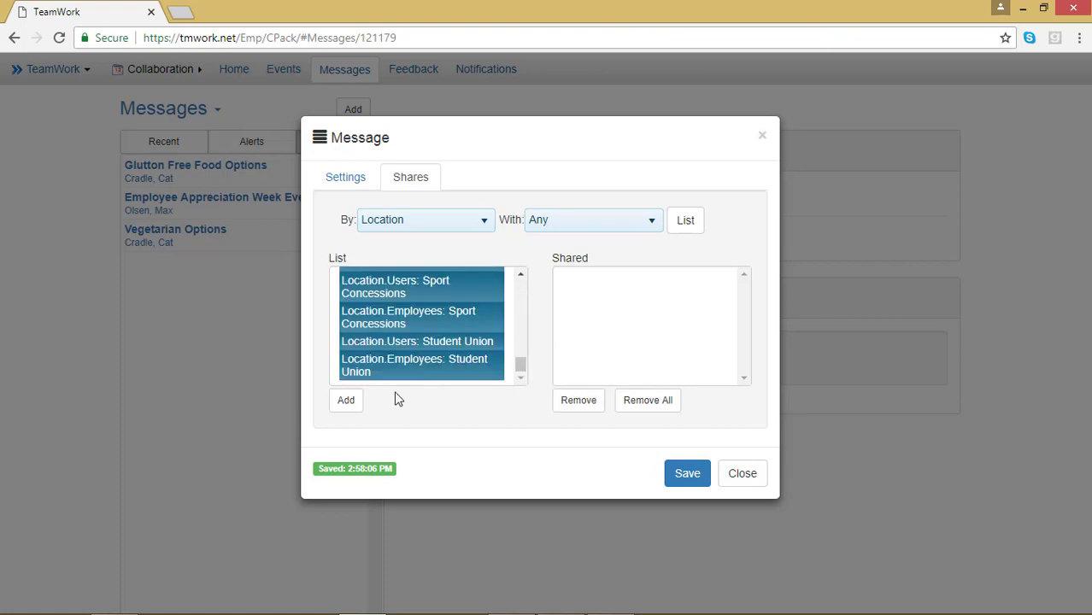
click(346, 401)
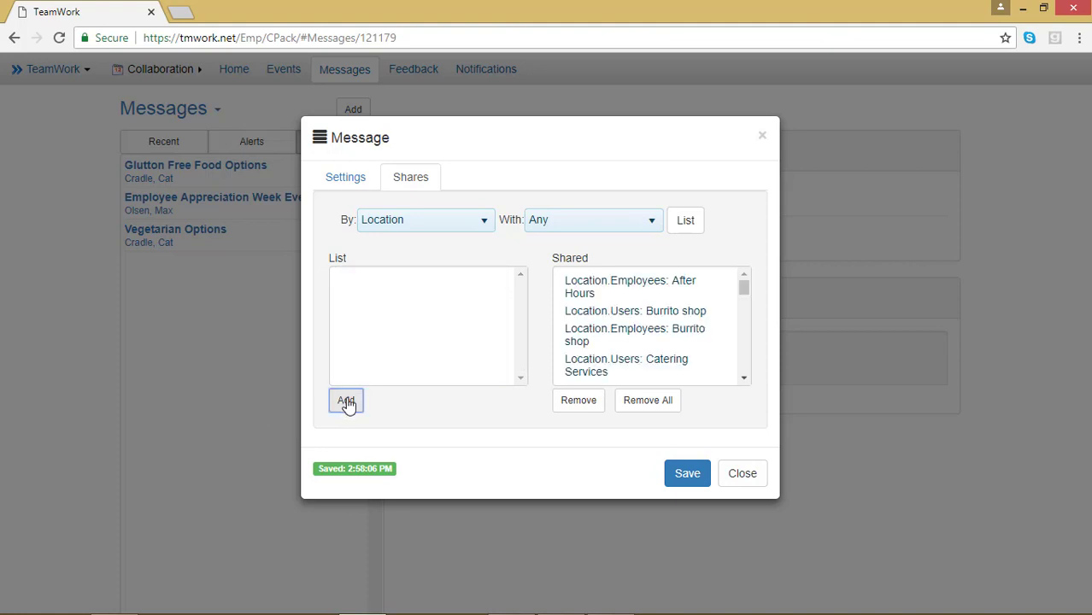
click(659, 413)
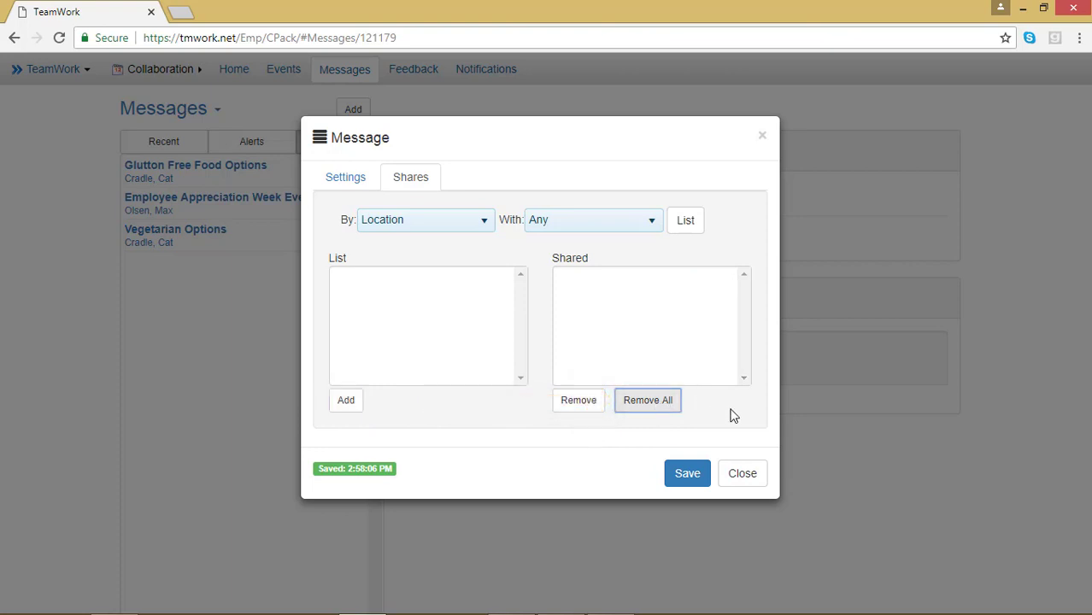
- List the possible location shares again, share the message with Location.Users: After Hours, and save and close it
click(693, 229)
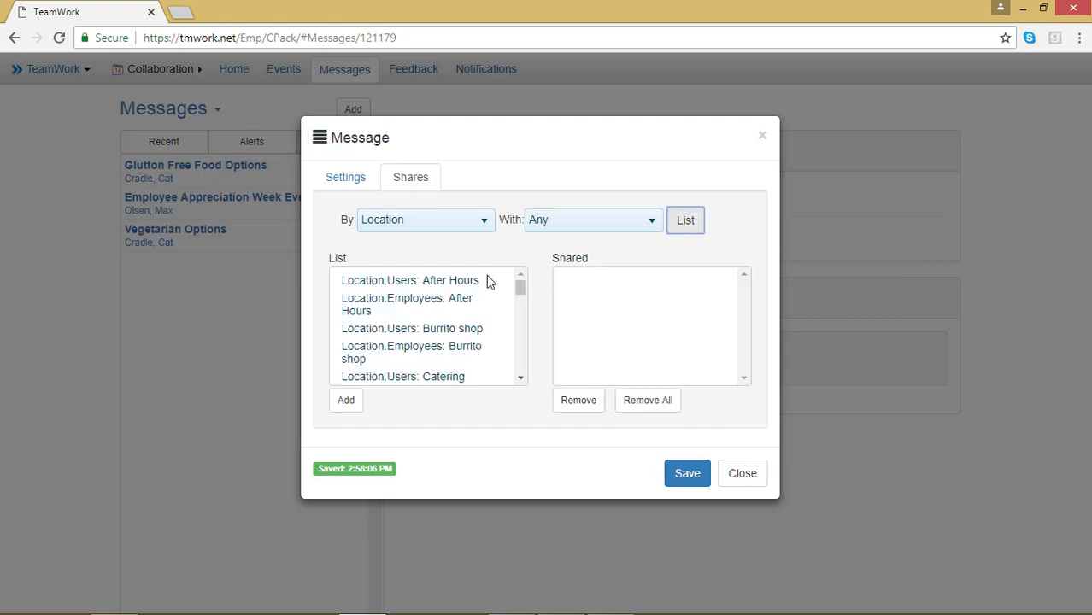
click(483, 281)
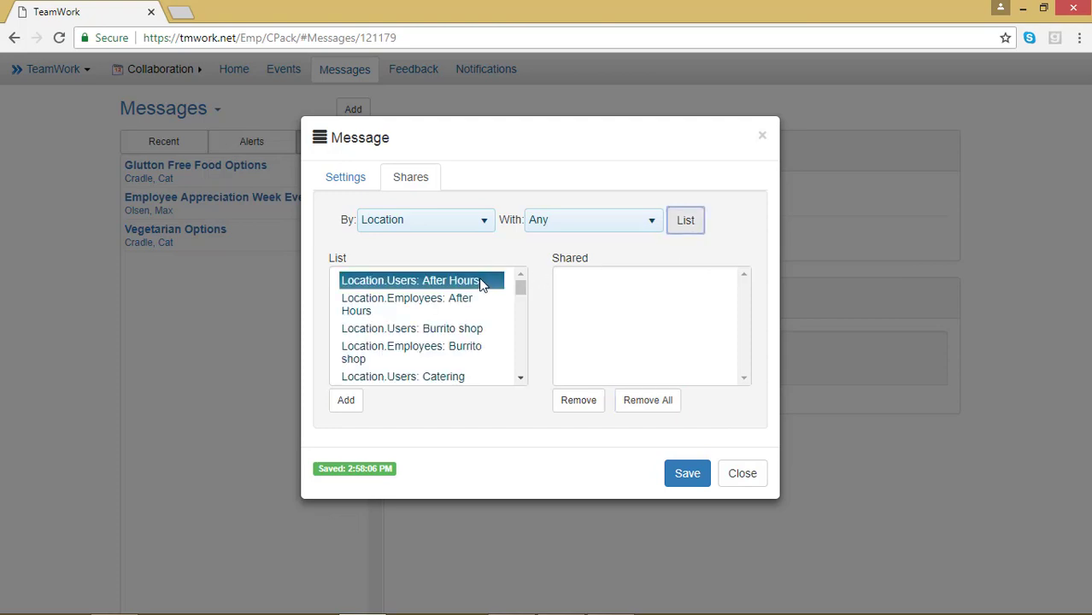
click(346, 401)
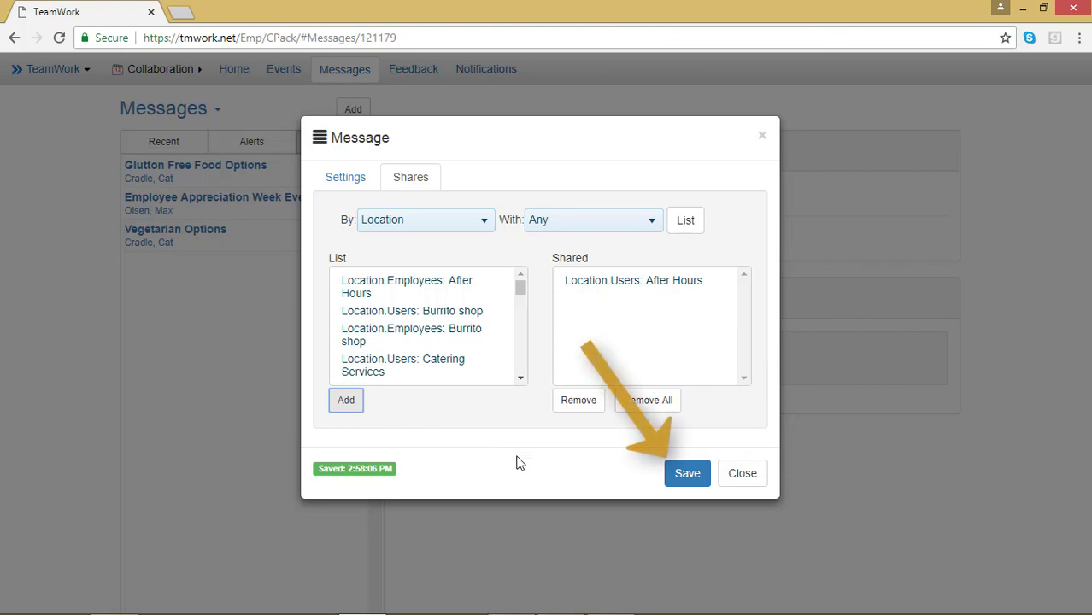
click(674, 482)
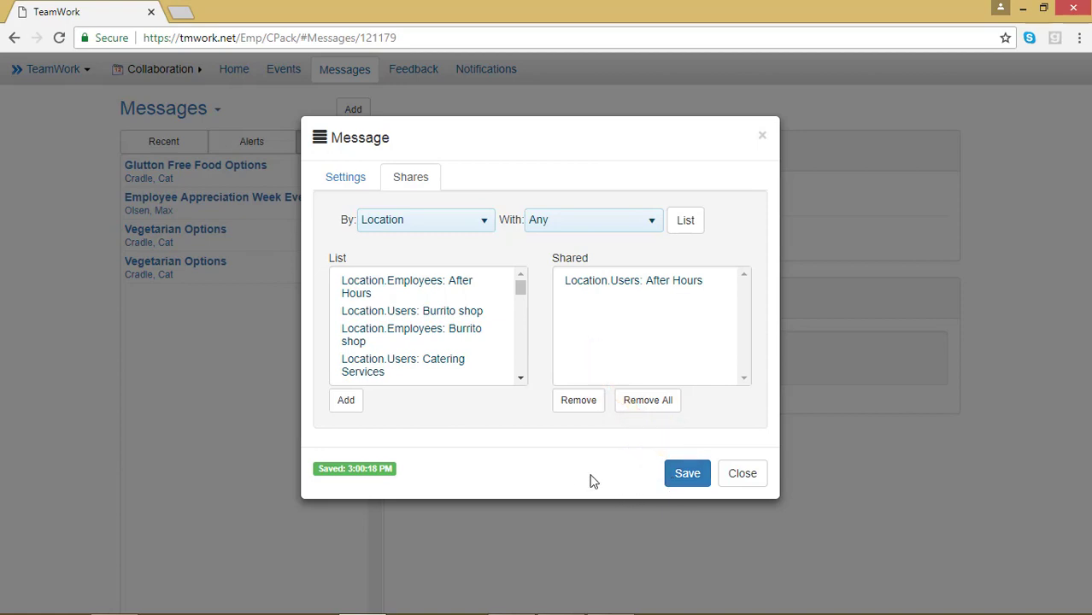
click(747, 477)
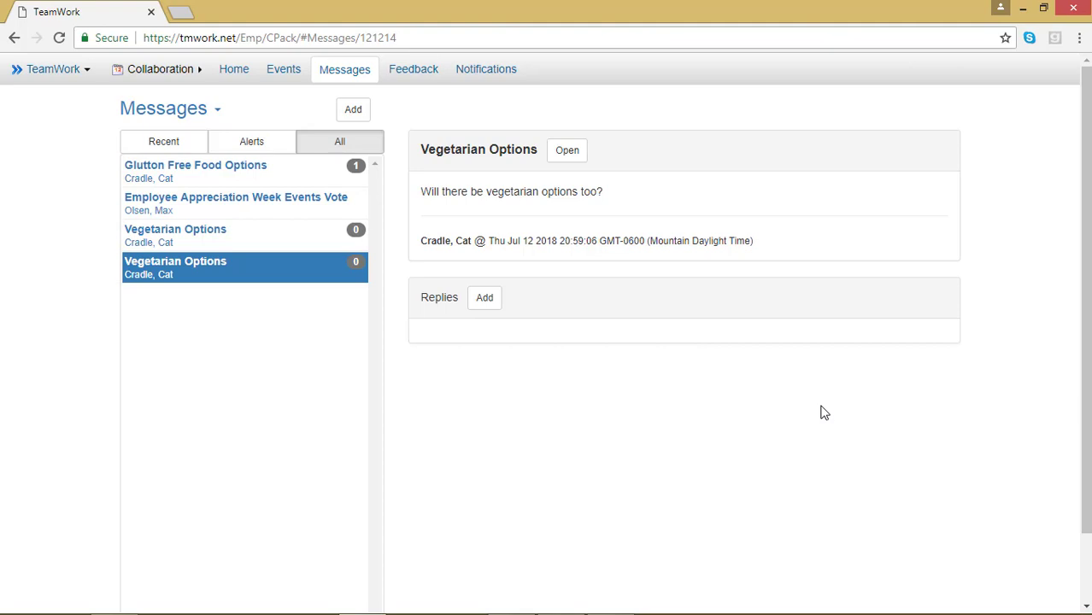
- Delete the older of the two duplicate Vegetarian Options messages, confirming the deletion
click(168, 243)
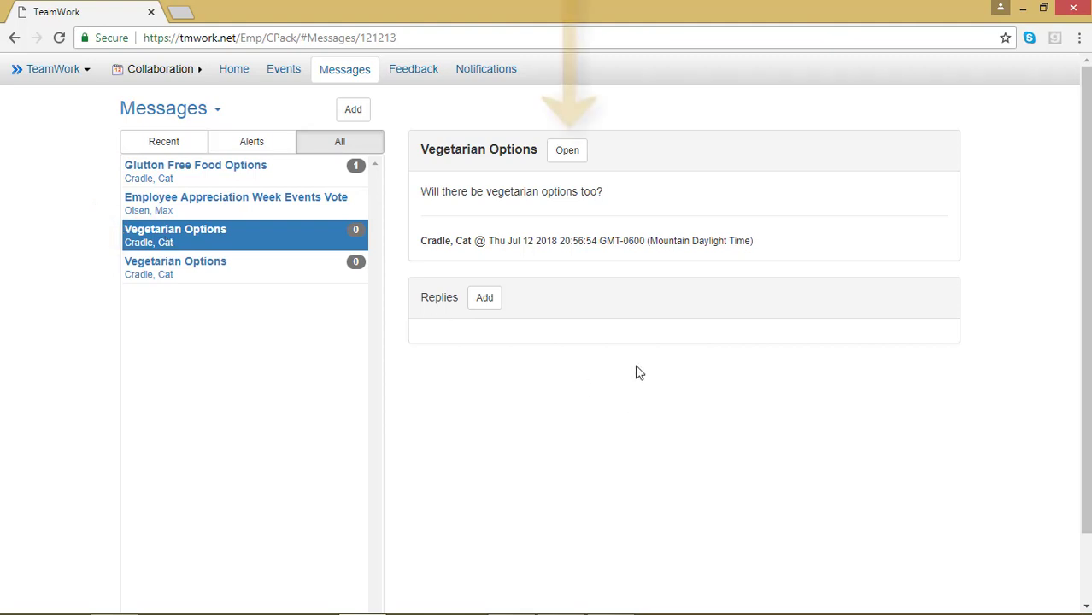
click(568, 154)
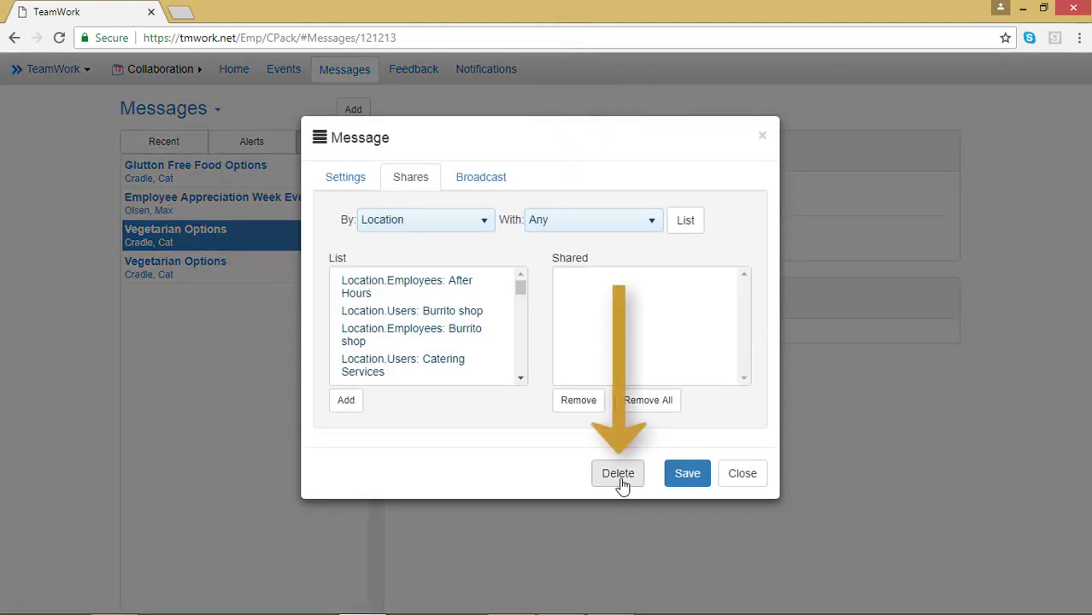
click(621, 483)
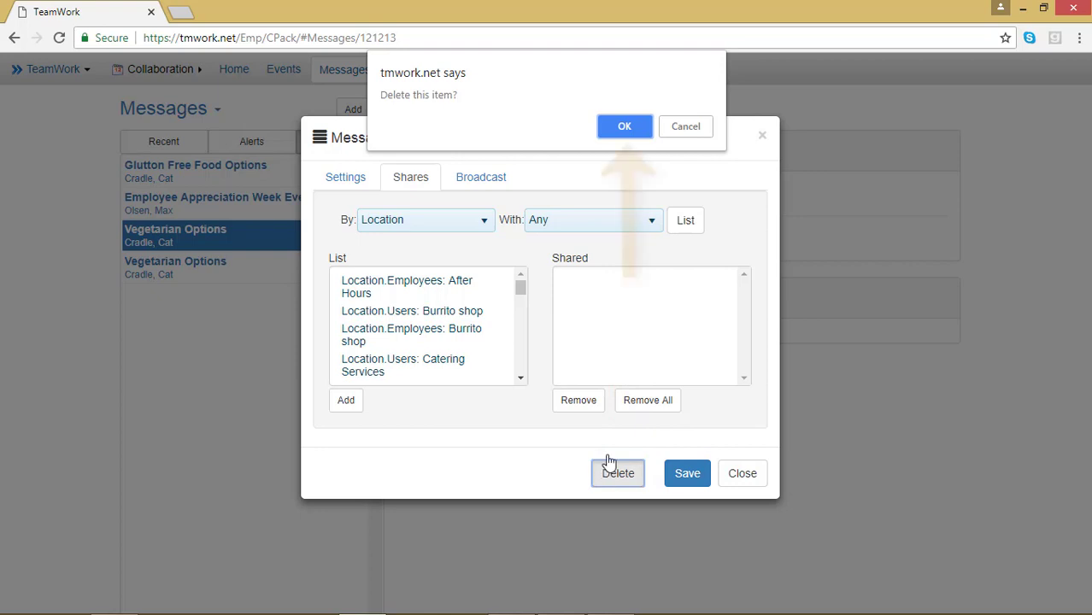
click(623, 126)
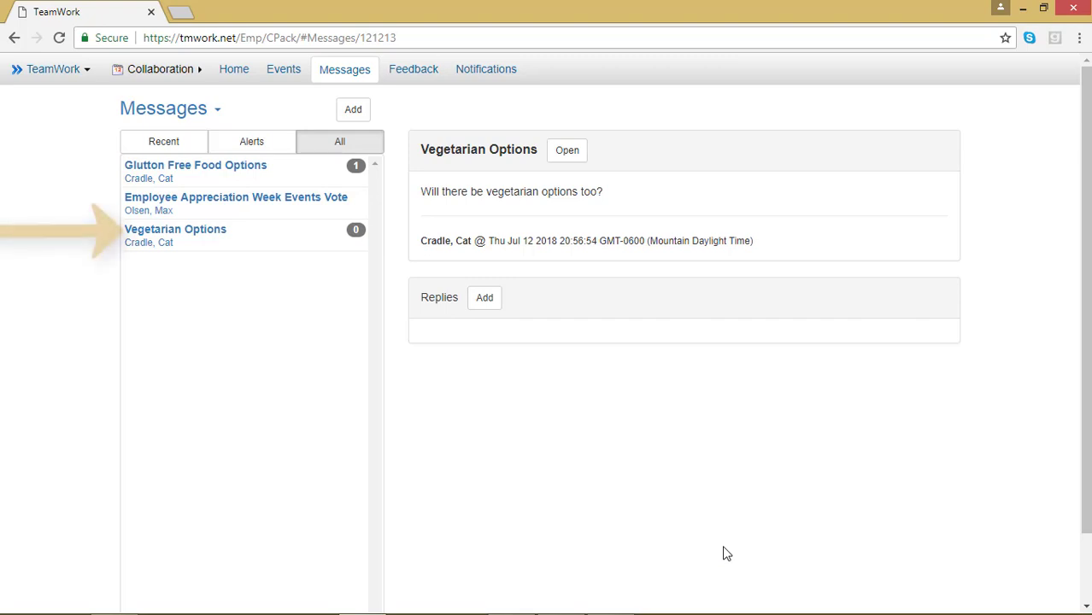
- Review the settings and shares of the remaining Vegetarian Options message and broadcast it by email to everyone with share access
click(238, 247)
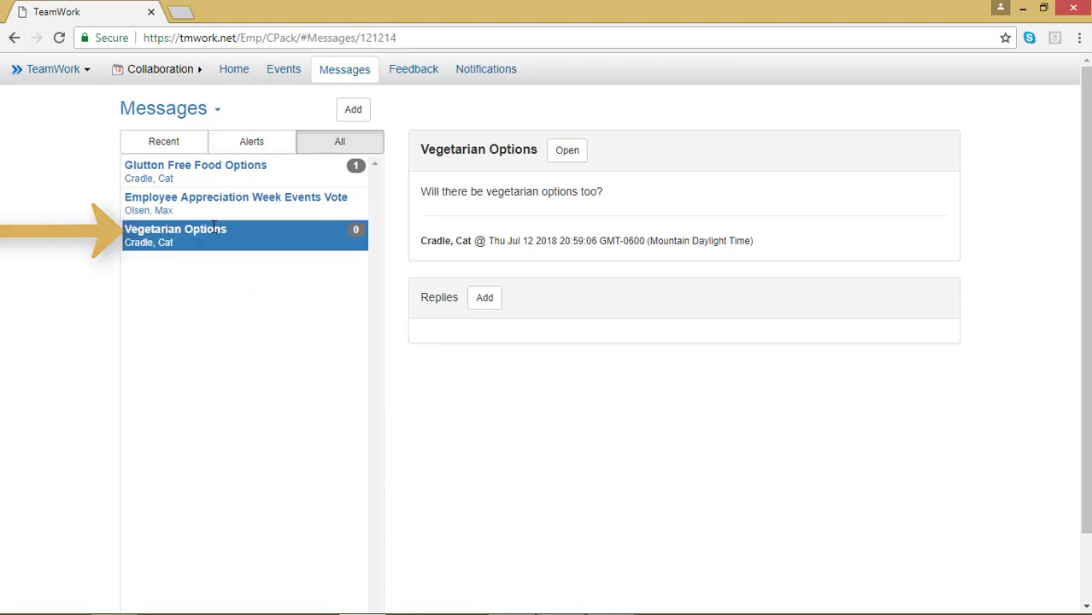
click(566, 159)
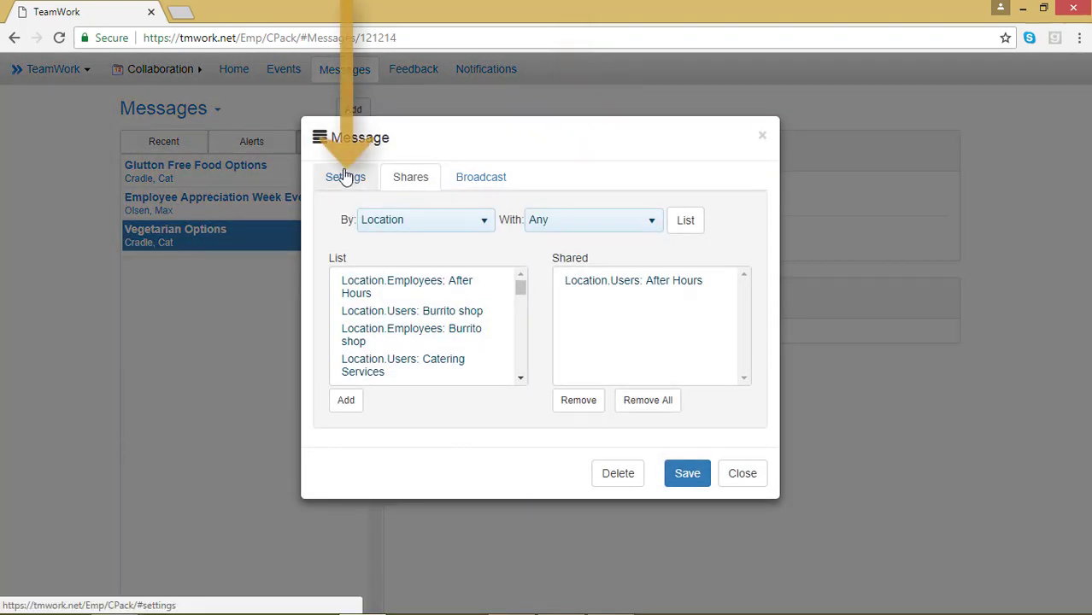
click(345, 176)
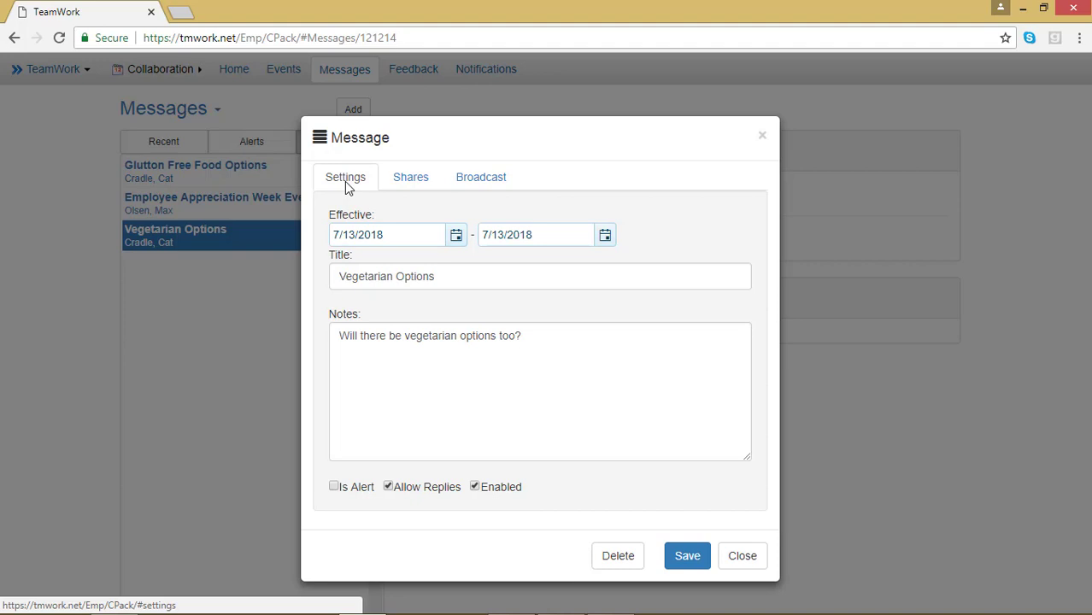
click(393, 190)
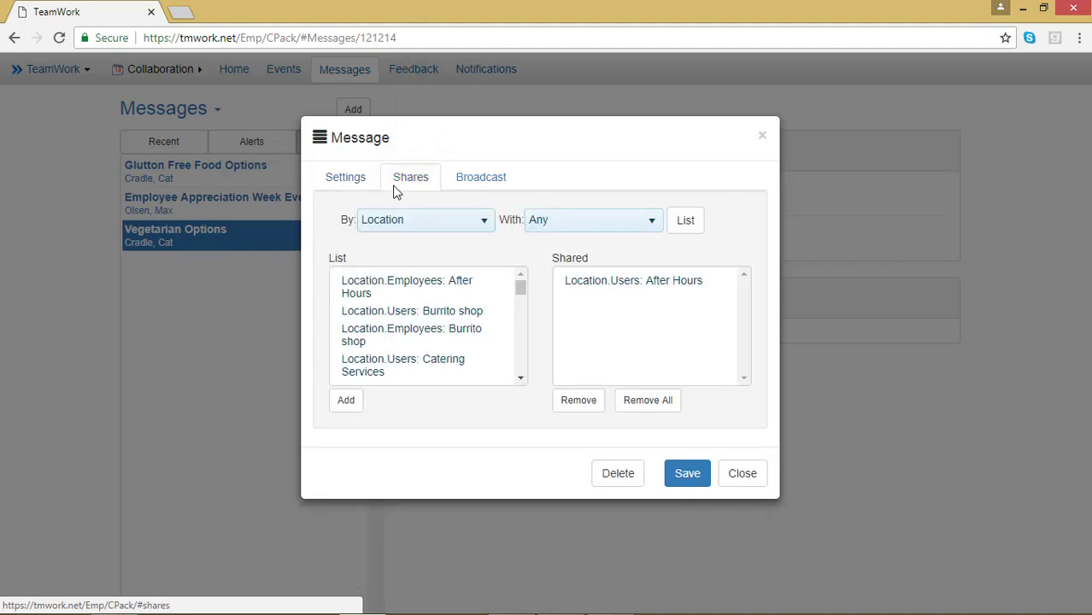
click(456, 181)
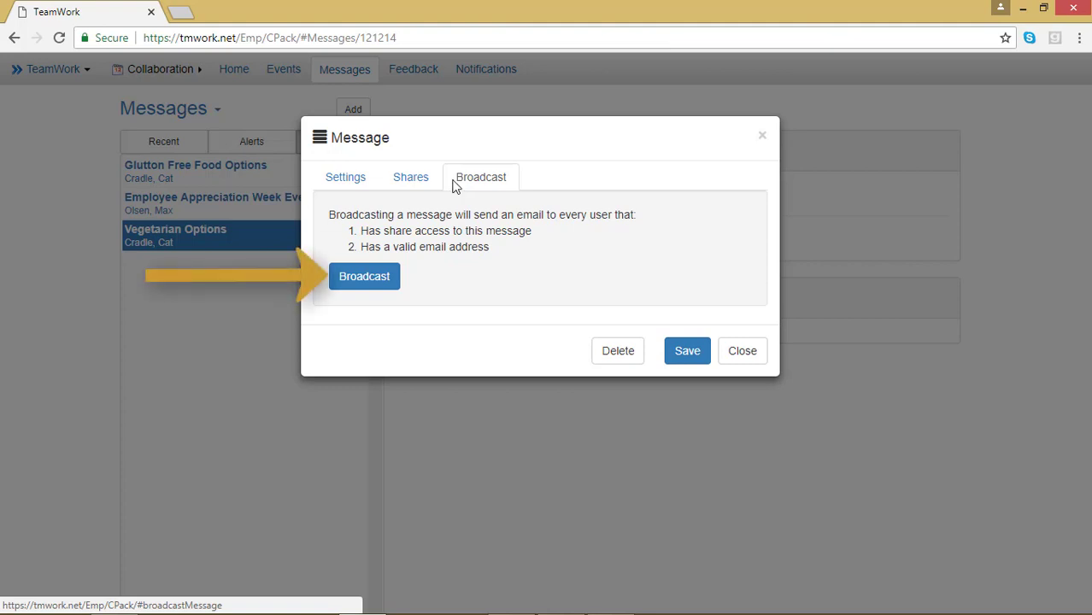
click(376, 287)
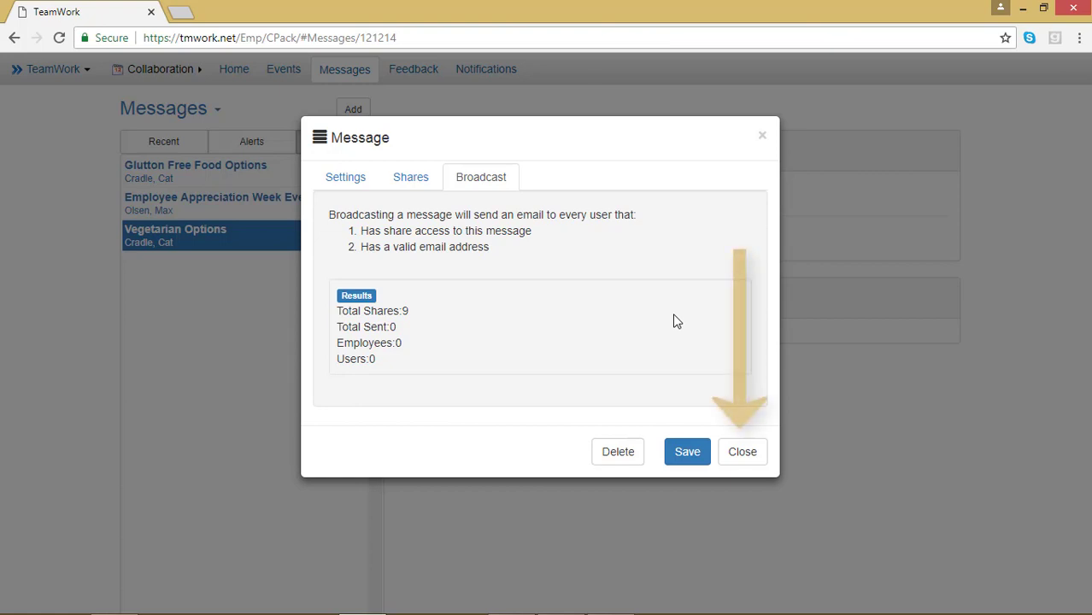
click(742, 453)
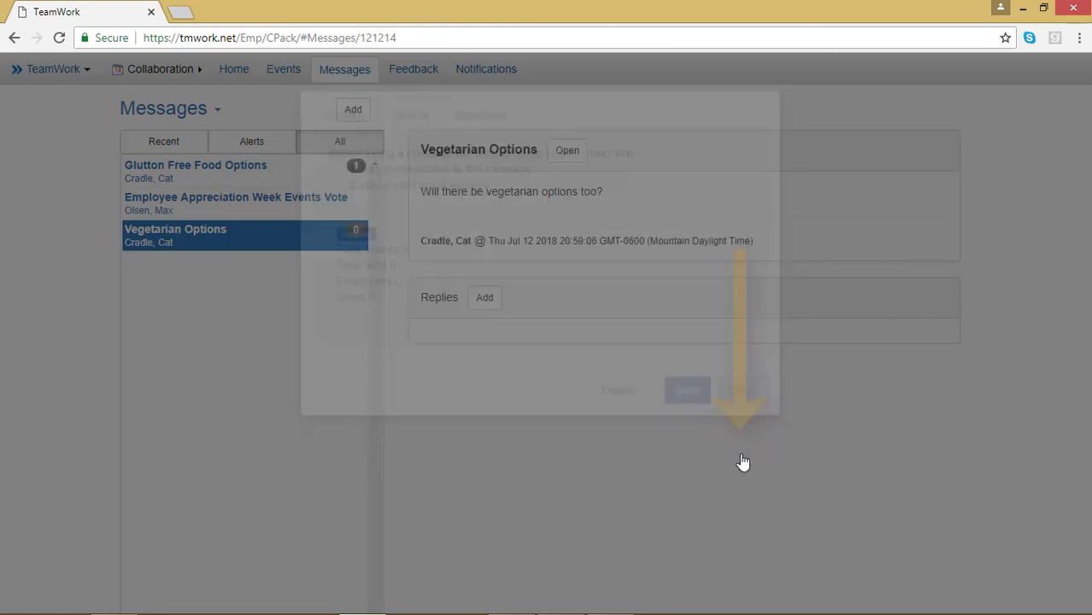